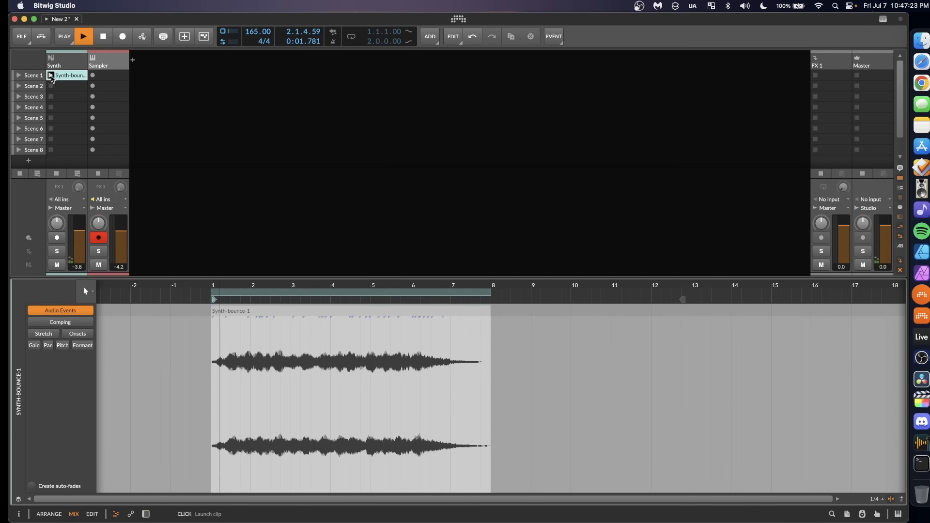
Step: Stop playback and load the Synth-bounce clip into the Sampler on the Sampler track
key("space")
double_click(105, 67)
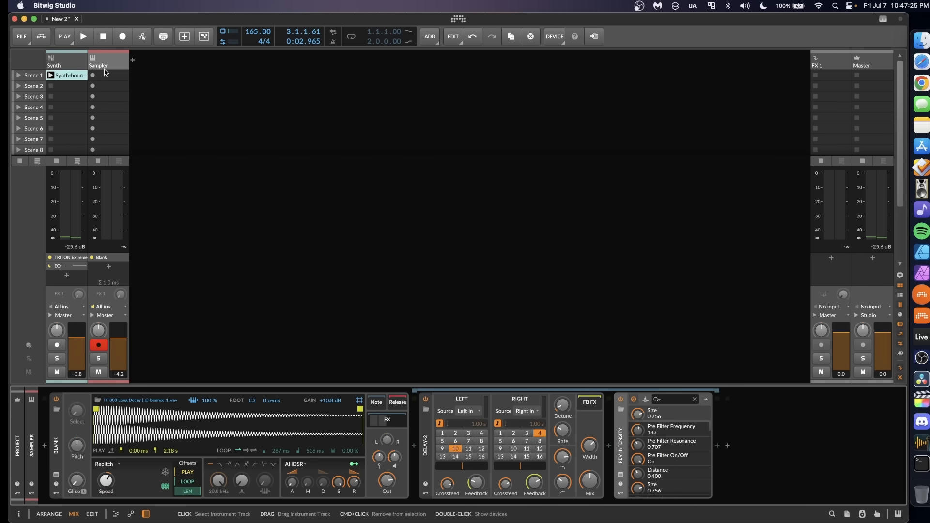
left_click_drag(72, 81, 228, 426)
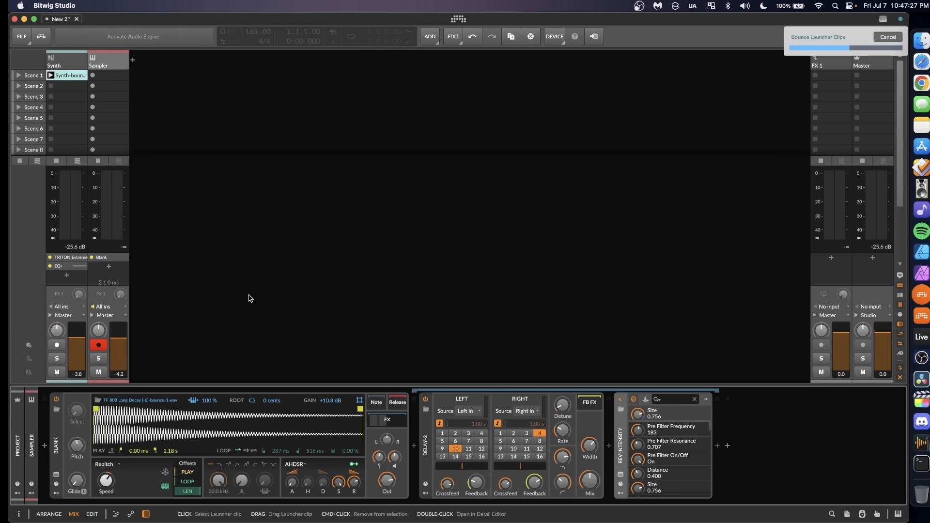
Step: Set the sample's gain to +6.4 dB and enable looping with the loop end at 9.97 s and a 2.50 % crossfade
left_click_drag(317, 405, 318, 397)
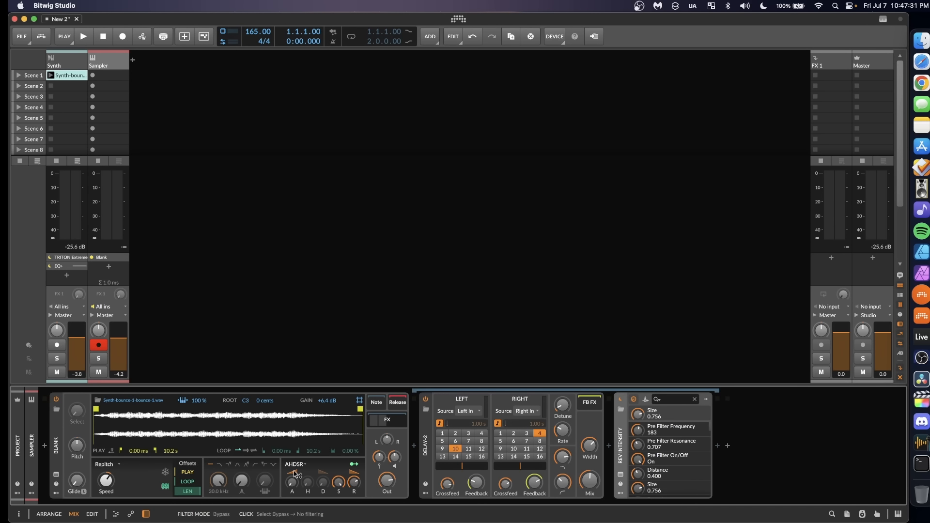
left_click(245, 451)
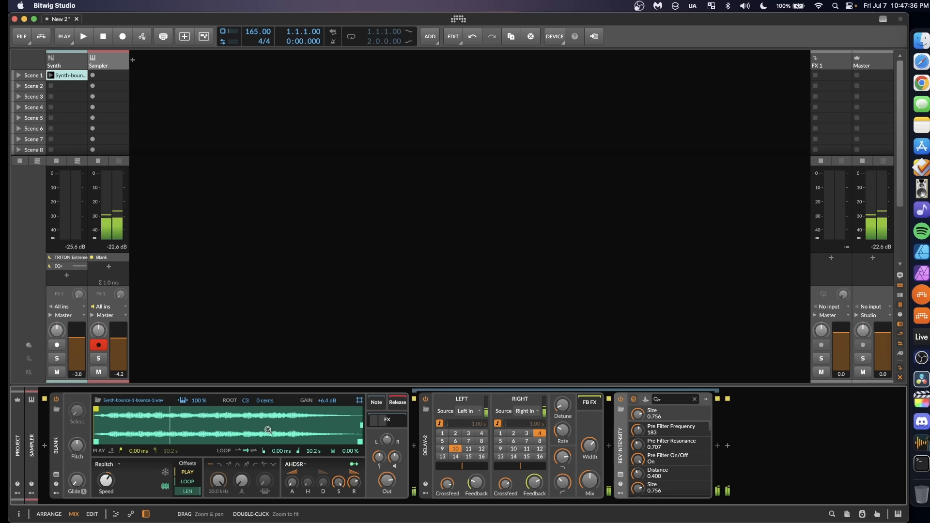
left_click_drag(361, 442, 357, 442)
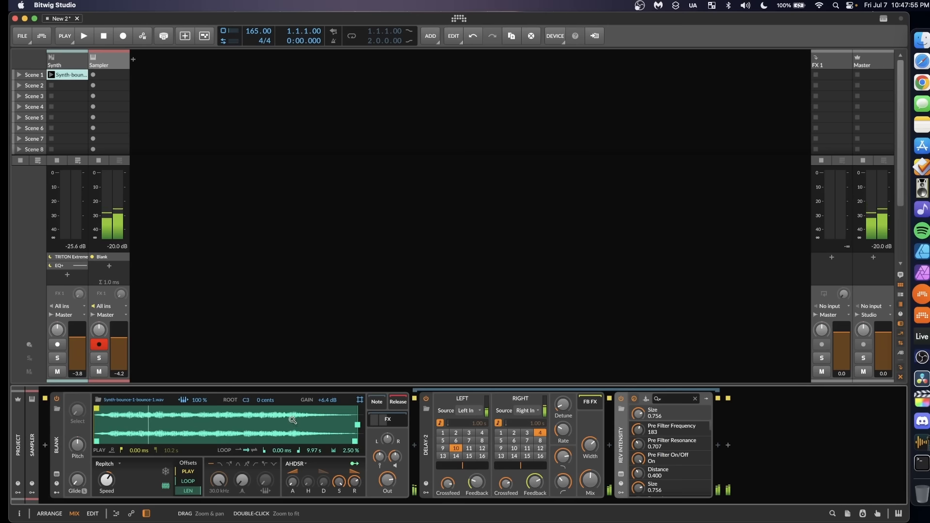
Step: Show the Sampler device's inspector settings and raise its number of voices
key("i")
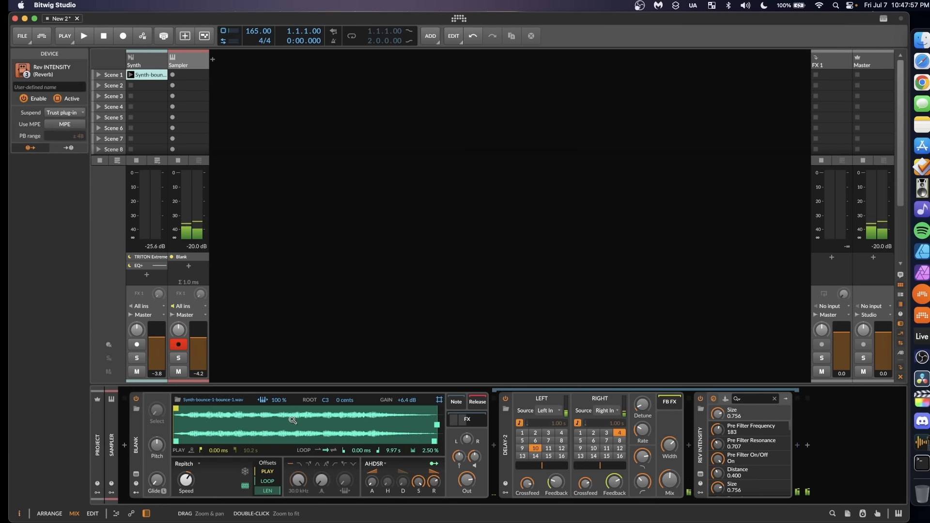
left_click(137, 424)
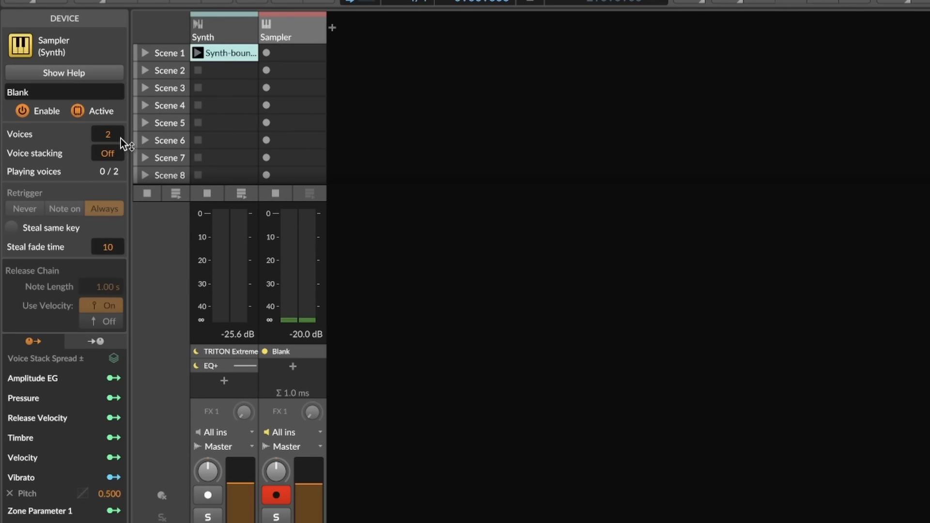
left_click_drag(117, 136, 117, 127)
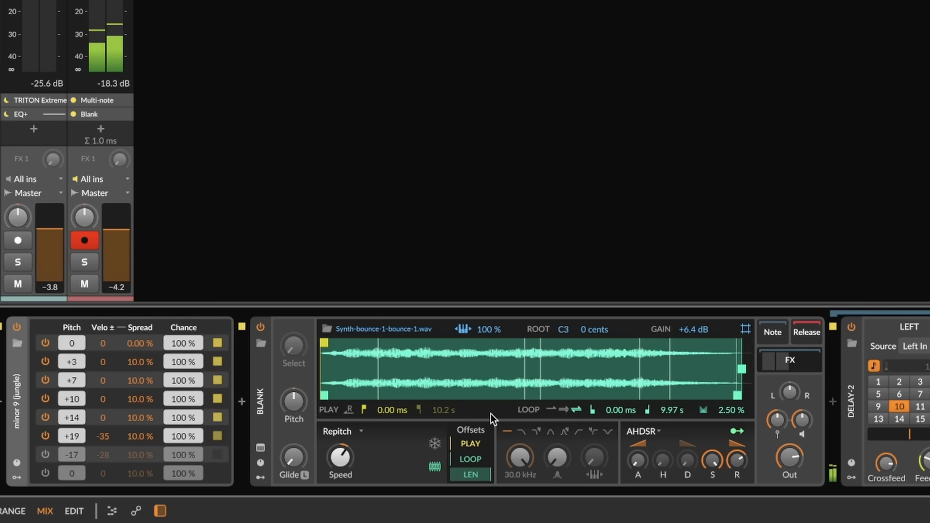
Step: Switch the Sampler's filter to low-pass, set its frequency to 5.46 kHz and raise the resonance
left_click(522, 431)
left_click_drag(520, 457, 520, 485)
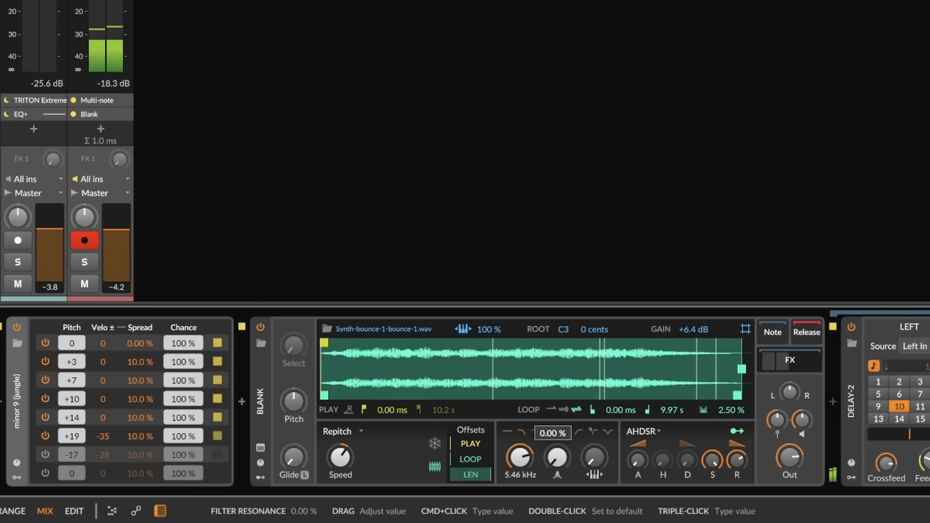
left_click_drag(557, 457, 556, 443)
Step: Add an LFO modulator to the Sampler and map it to the filter frequency by about 25 st
left_click(261, 477)
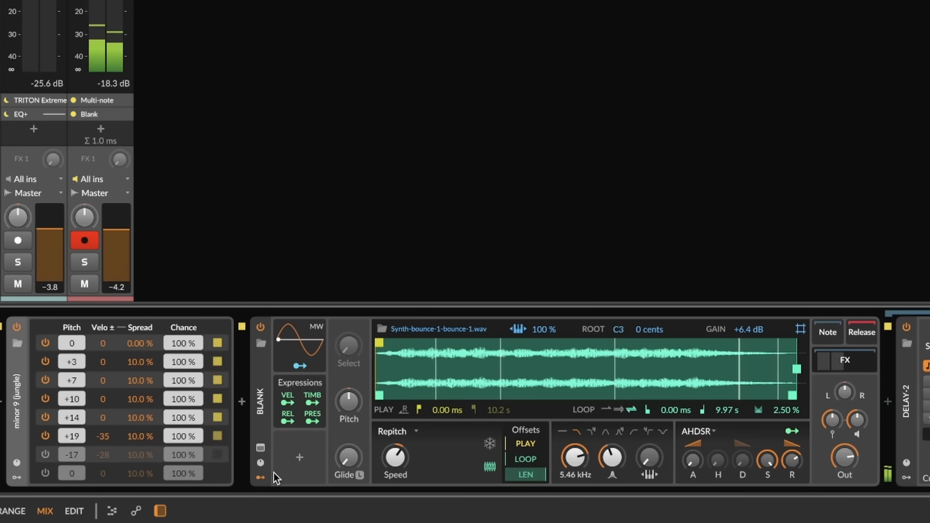
left_click(298, 458)
double_click(479, 28)
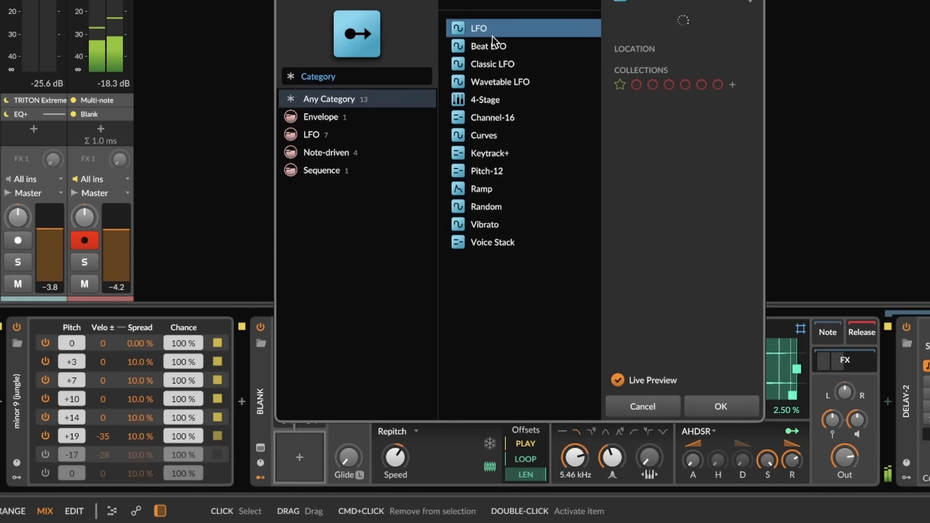
left_click_drag(600, 457, 600, 432)
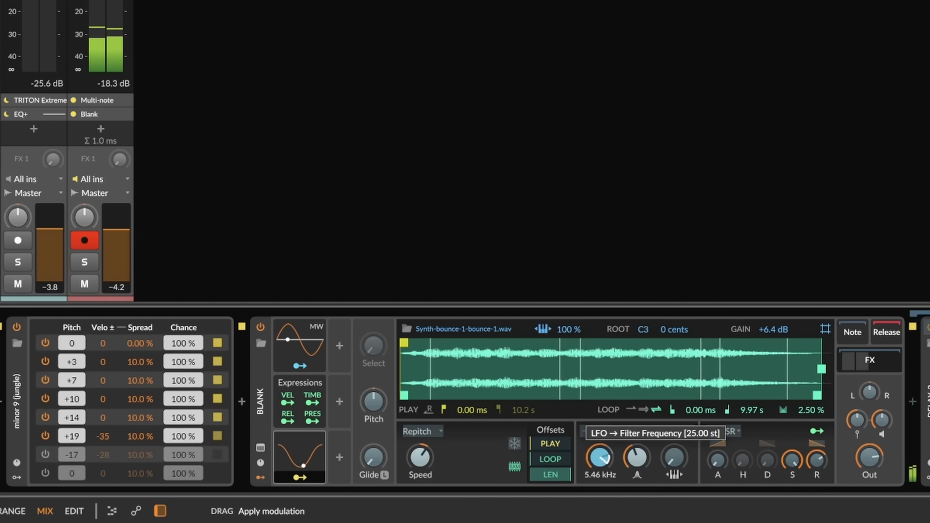
Step: Set the LFO's rate to 0.17 Hz and lower the Sampler's filter frequency to 2.73 kHz
left_click(321, 459)
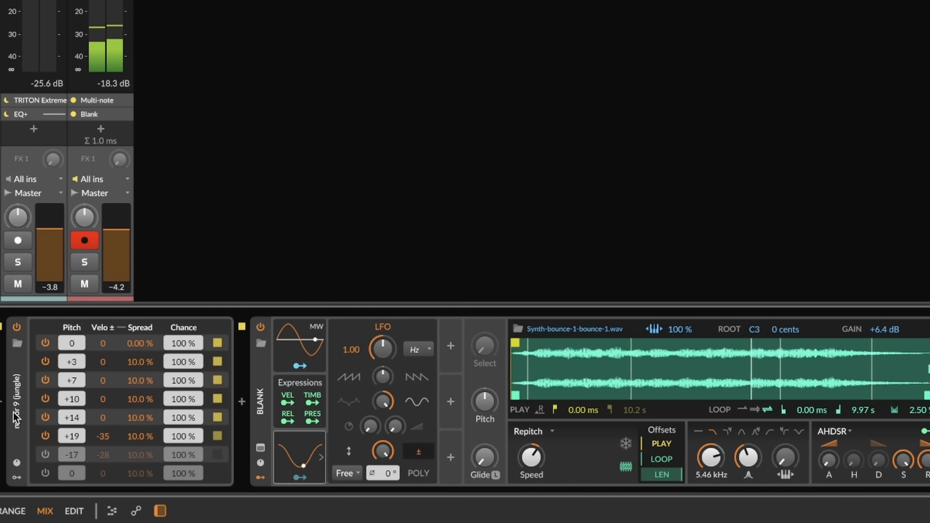
double_click(17, 398)
left_click_drag(185, 356, 185, 375)
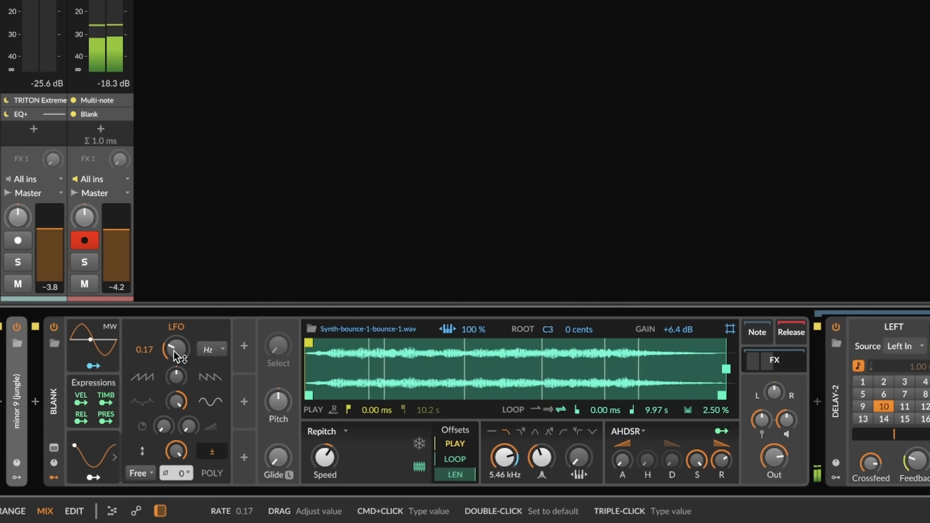
left_click_drag(512, 459, 540, 441)
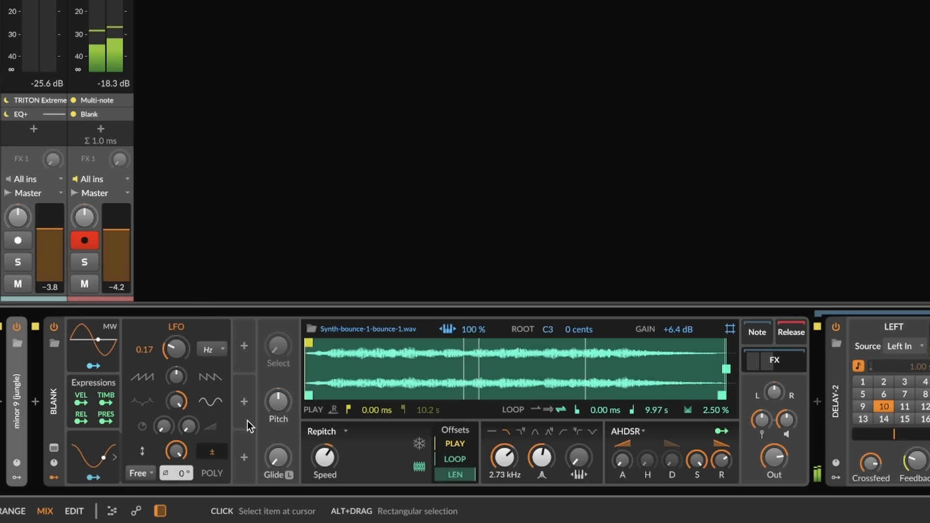
Step: Toggle the LFO's bipolar mode and turn the Sampler's pitch down slightly
left_click(223, 451)
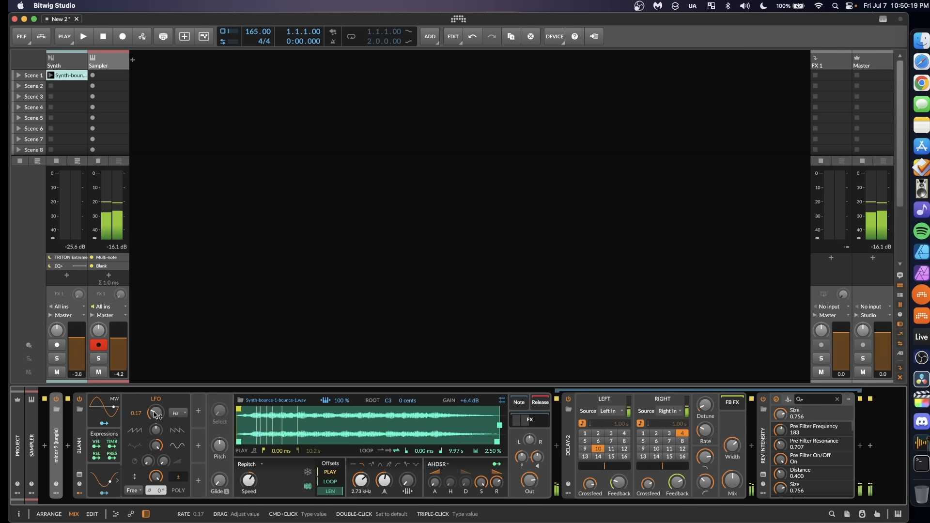
left_click_drag(220, 445, 219, 450)
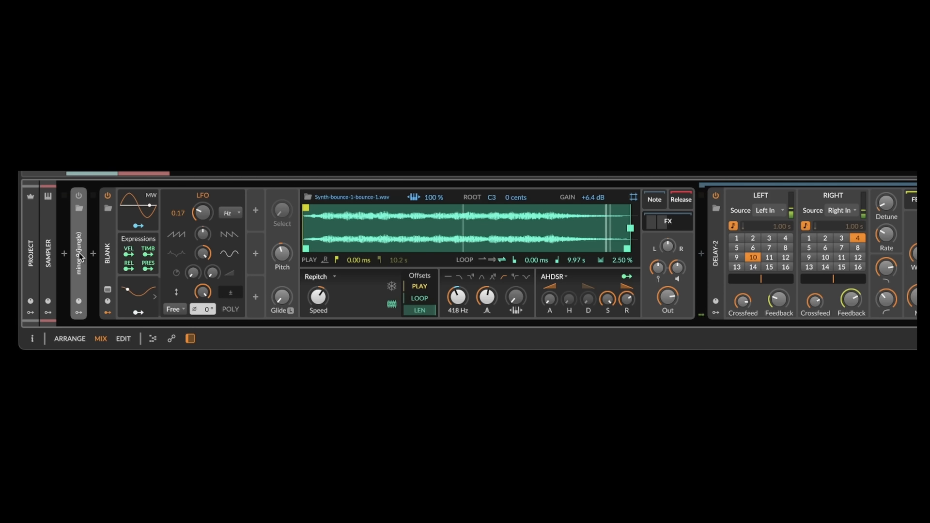
Step: Enable the minor 9 Multi-note device, set note 6's pitch offset to +31 and reset its velocity offset
double_click(79, 246)
left_click(78, 197)
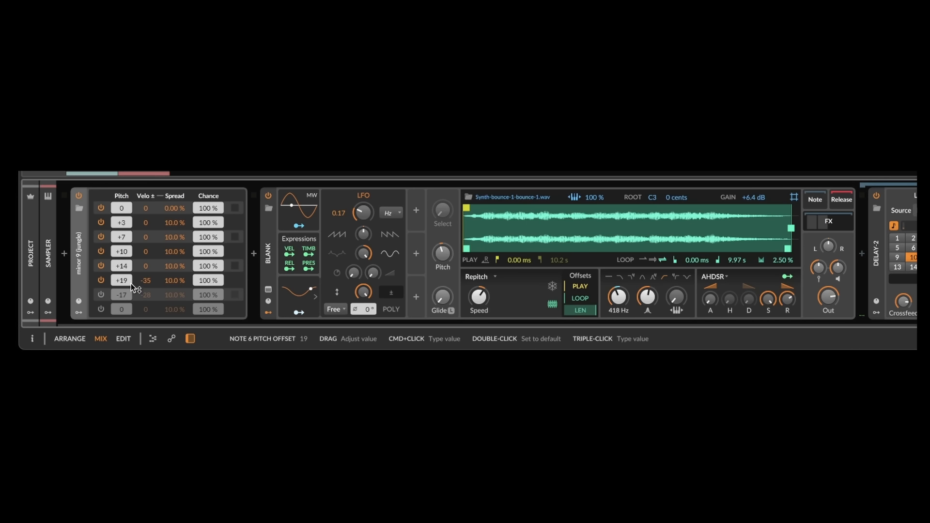
left_click_drag(127, 284, 127, 277)
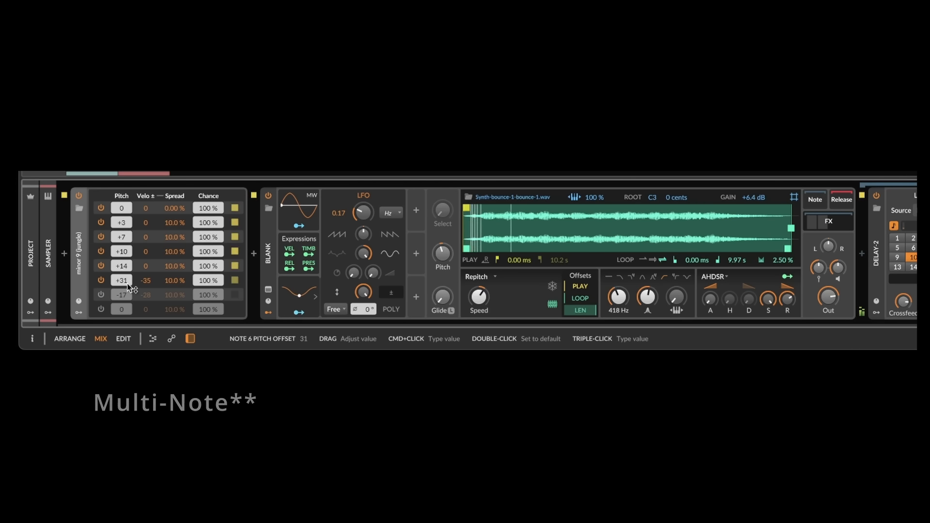
double_click(145, 281)
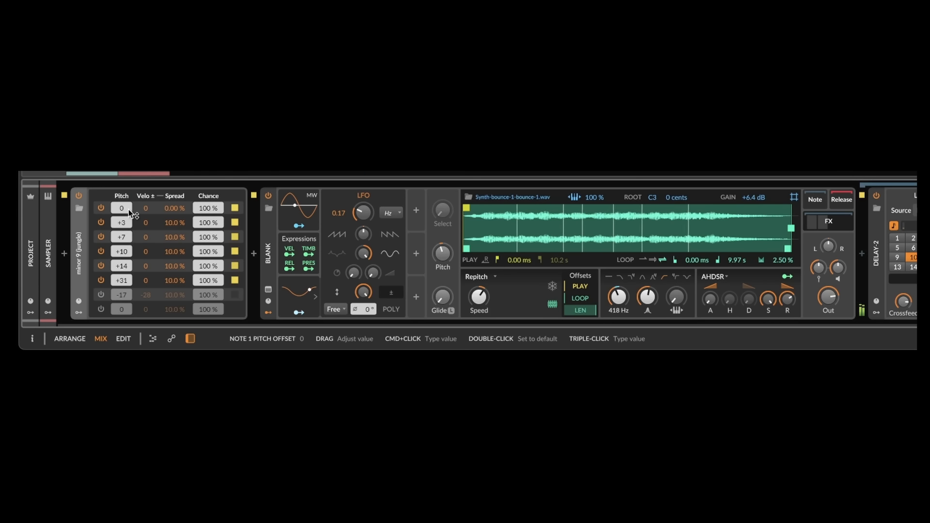
Step: Set the Multi-note pitch offsets to +24 for note 1 and +15 for note 2, and note 6's velocity offset to +16
left_click_drag(129, 210, 129, 203)
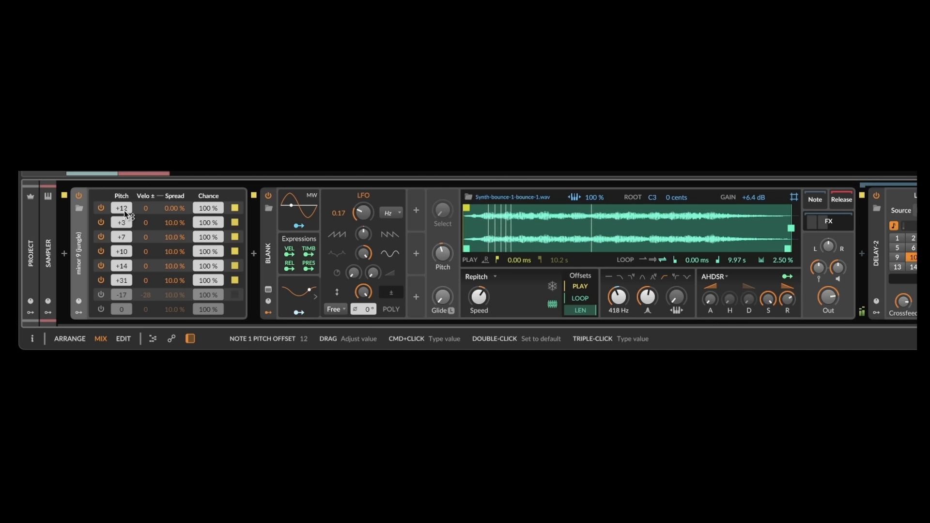
left_click_drag(124, 210, 124, 200)
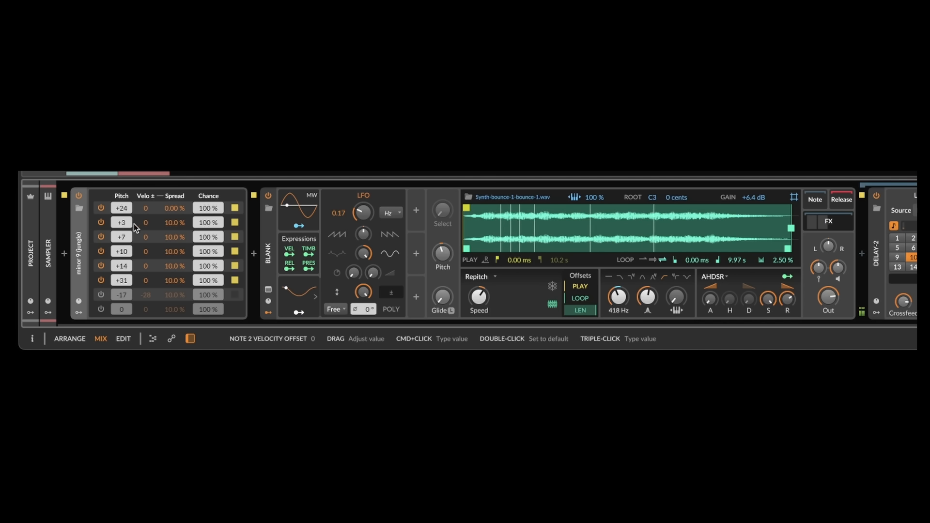
left_click_drag(127, 223, 129, 220)
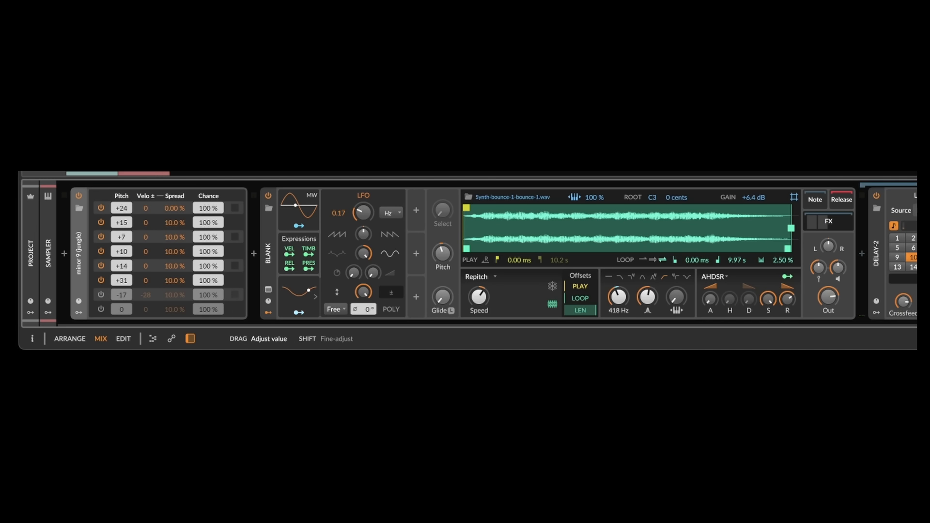
left_click_drag(150, 277, 150, 269)
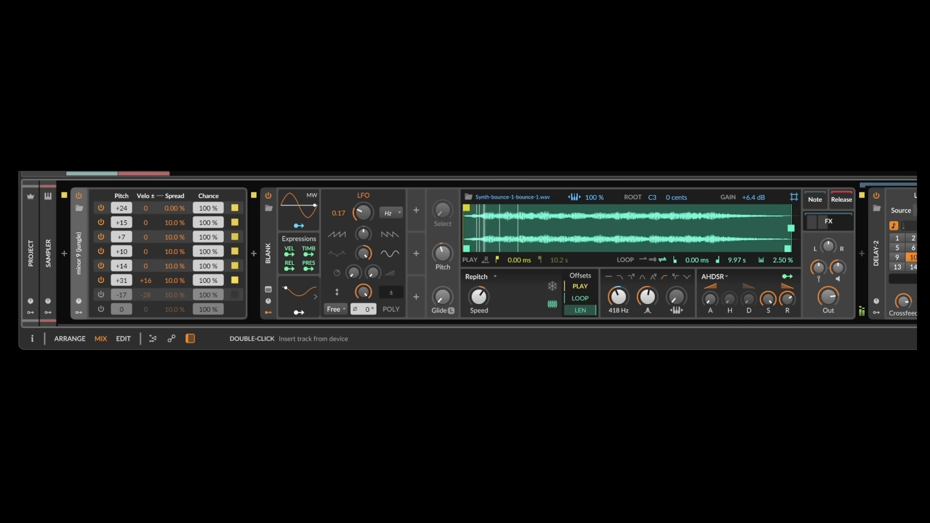
Step: Try a different Sampler pitch transpose, and reset it and note 1's pitch offset to their defaults
left_click_drag(441, 256, 444, 254)
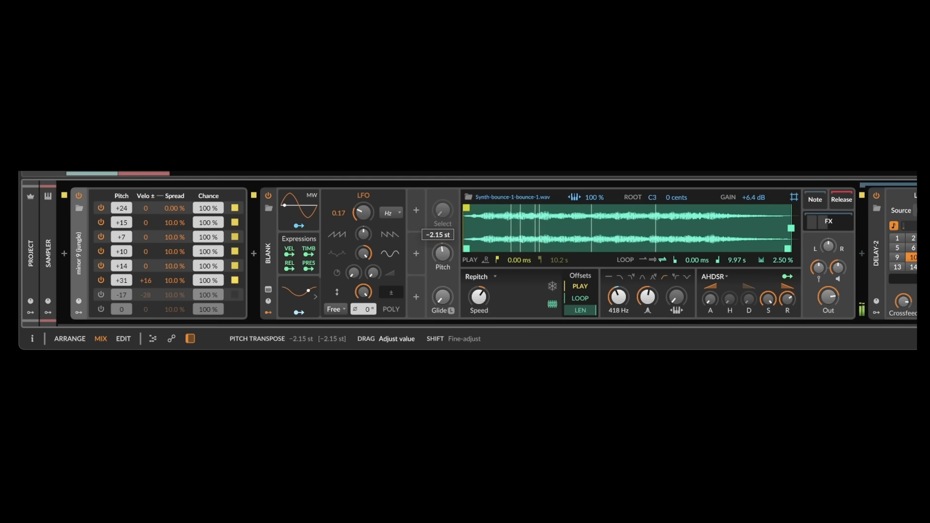
double_click(443, 253)
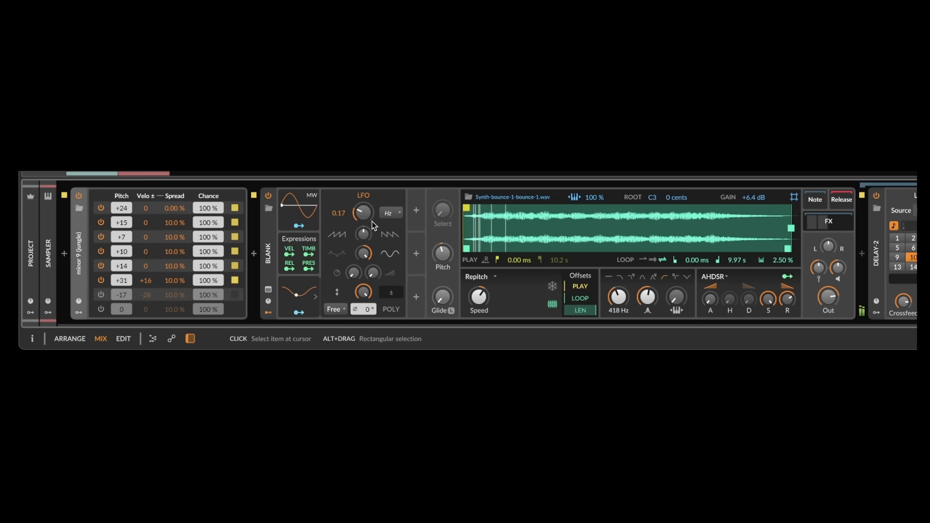
double_click(122, 208)
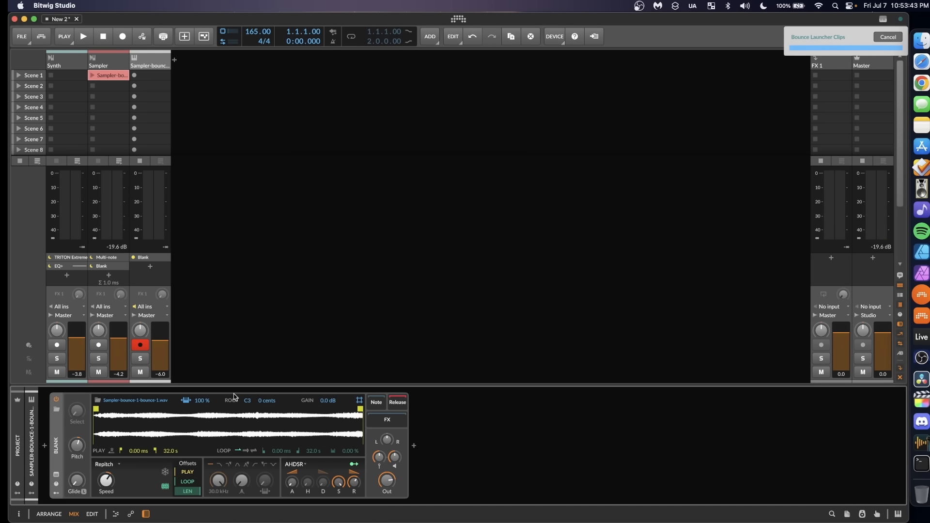
Step: Enable single-direction looping in the Sampler holding the Sampler-bounce sample and add a Delay-2 effect after it
left_click(245, 451)
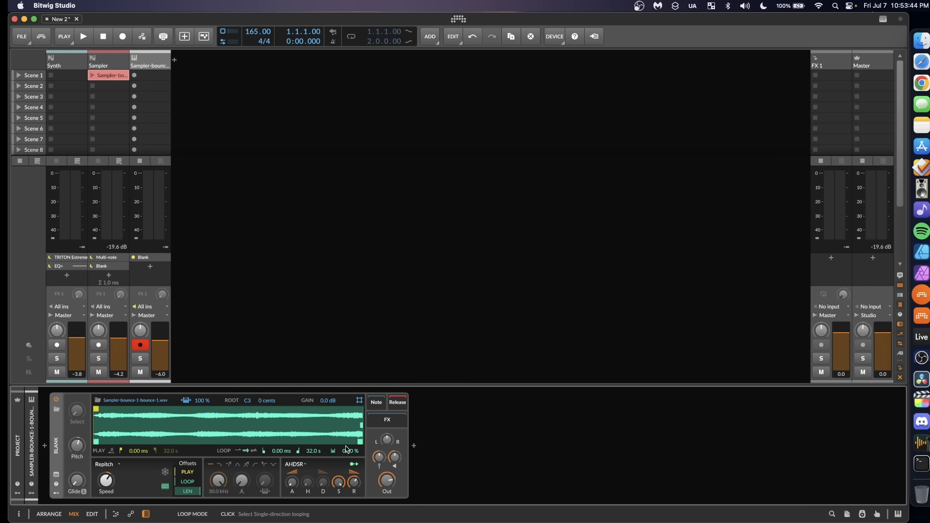
double_click(433, 442)
type("del")
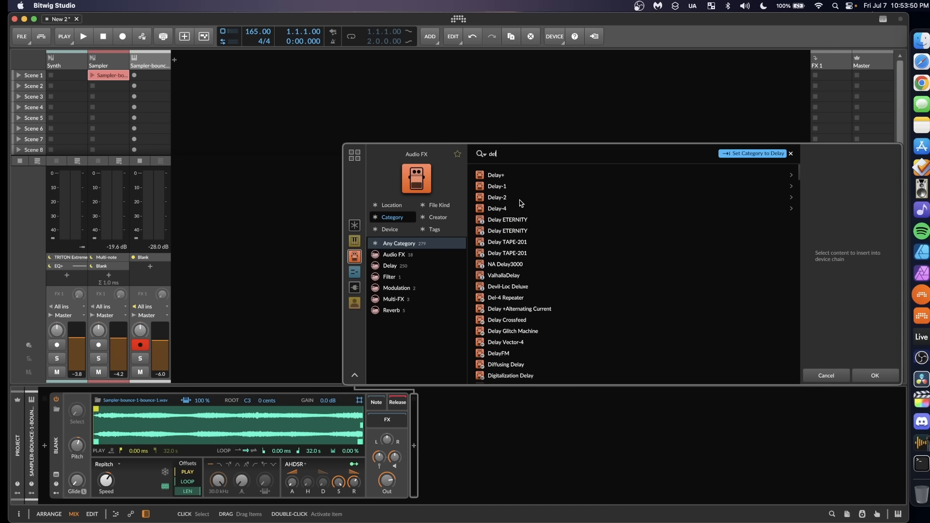
double_click(520, 198)
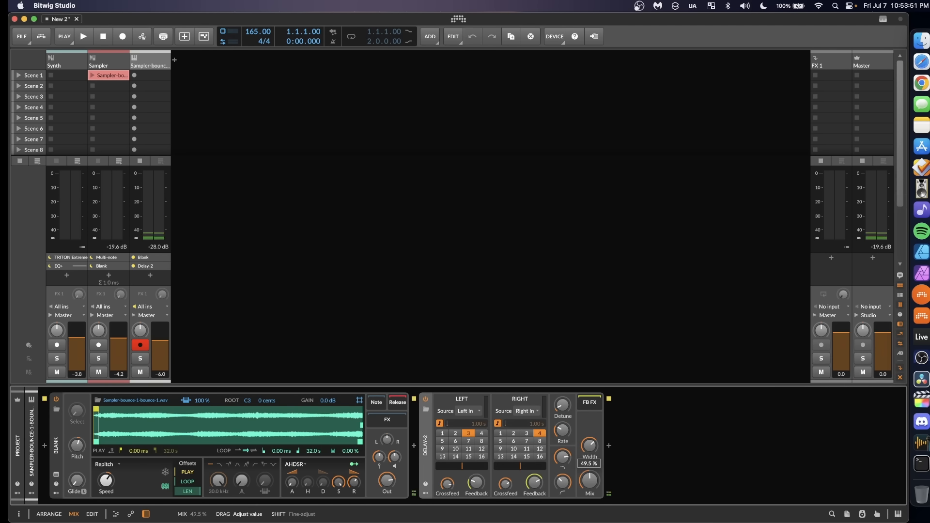
Step: Add the Rev INTENSITY reverb after Delay-2 and show its advanced controls
left_click(609, 446)
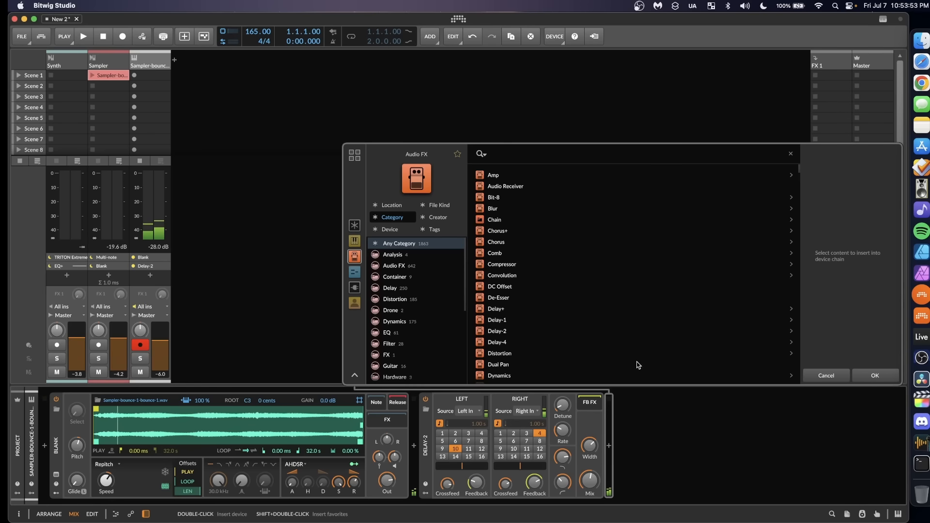
type("rev")
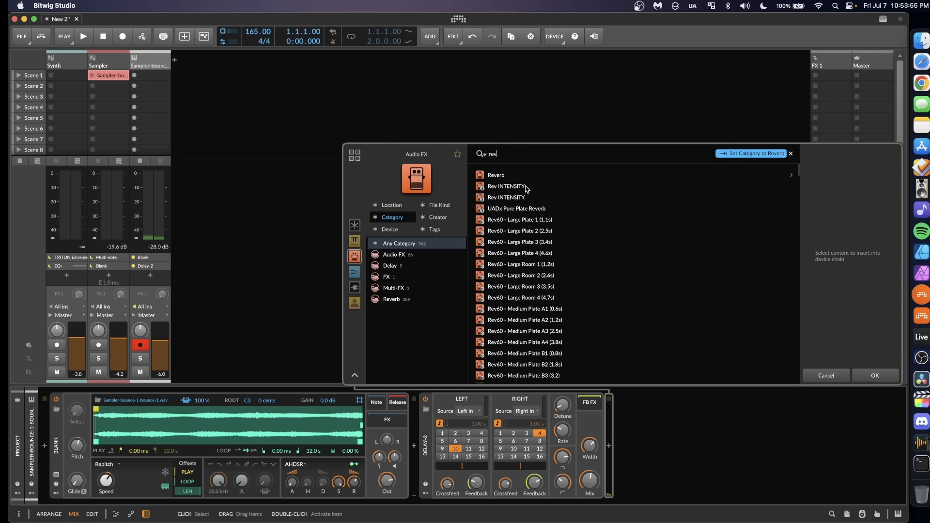
double_click(526, 188)
left_click(686, 193)
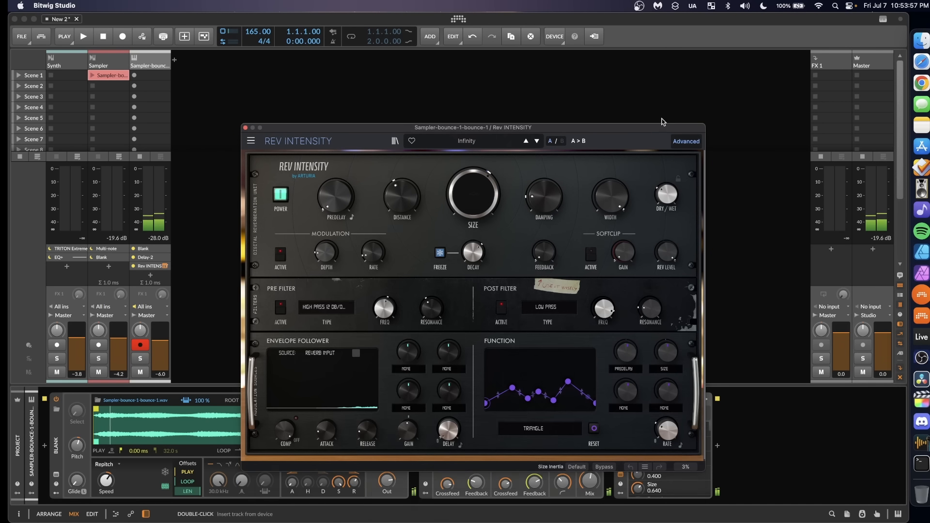
Step: Set the reverb's post filter to high pass at about 526 Hz and increase the reverb size to 0.764
left_click(550, 308)
left_click(548, 343)
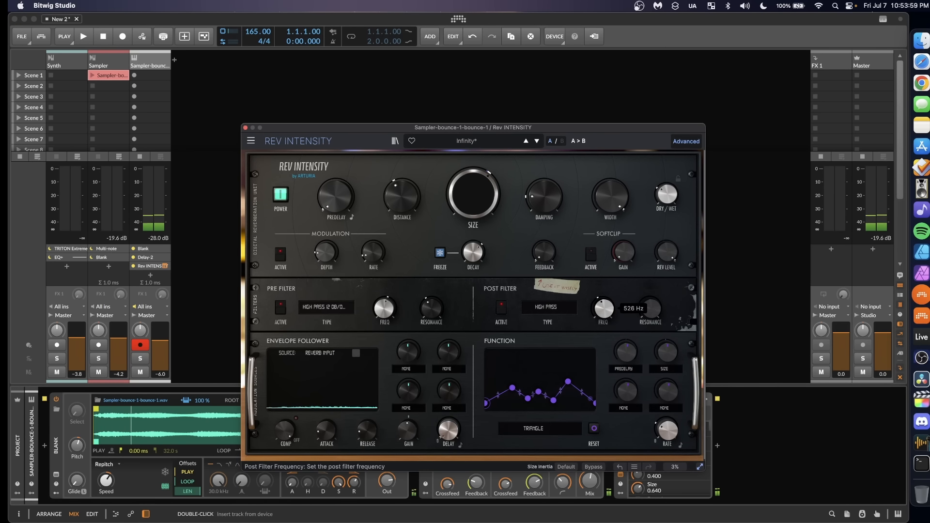
left_click_drag(603, 308, 604, 325)
left_click_drag(474, 194, 473, 182)
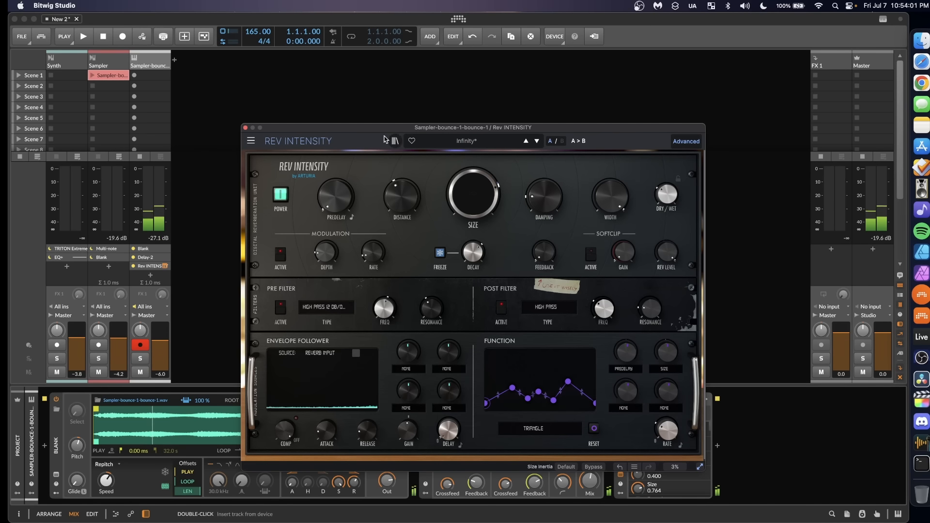
left_click(245, 127)
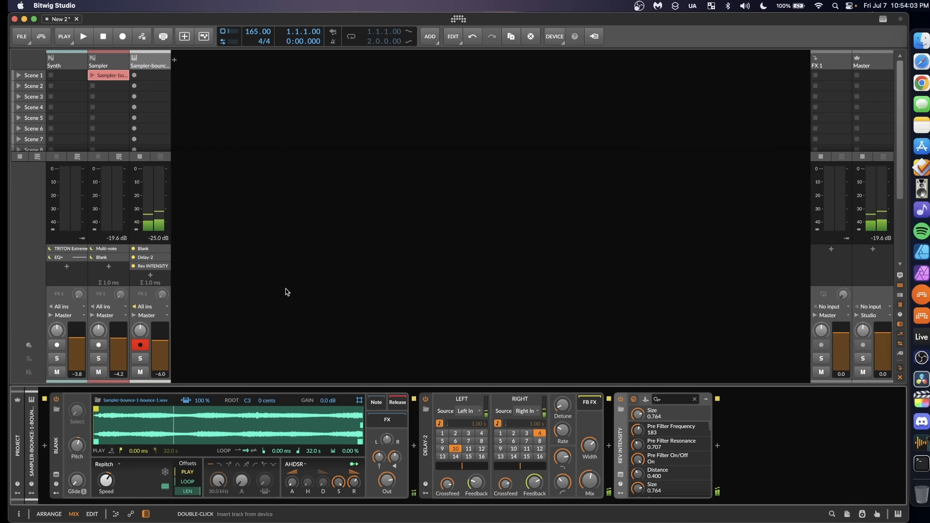
left_click_drag(359, 443, 315, 443)
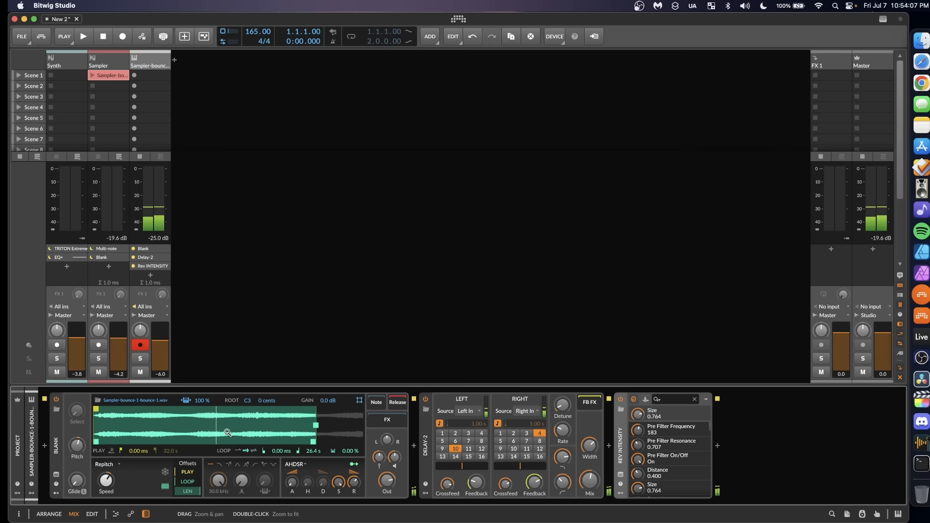
key("i")
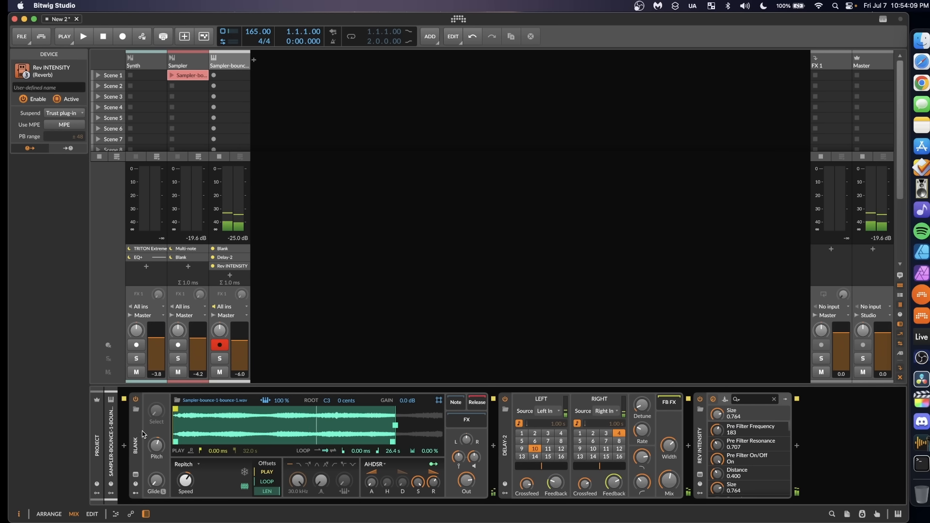
left_click(141, 429)
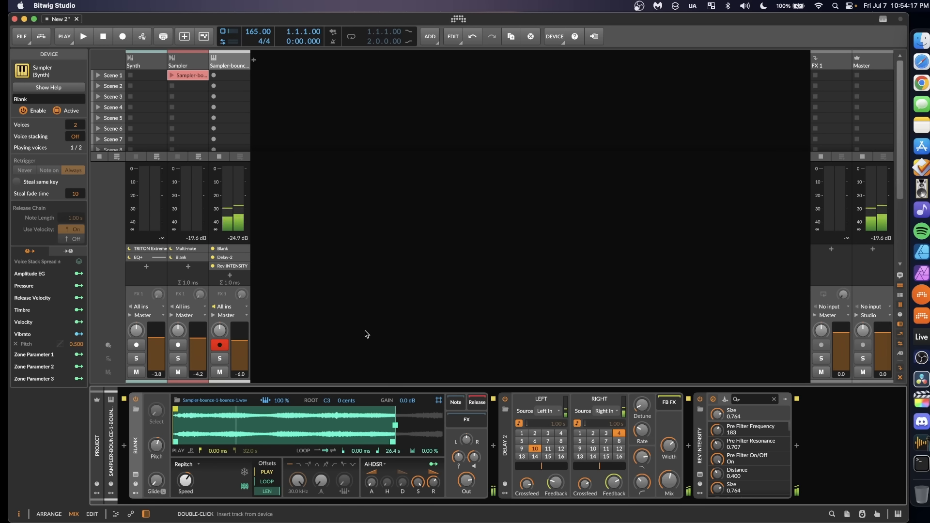
Step: Set the Sampler's loop from about 6.94 s to 8.48 s and its loop crossfade to 8%
left_click_drag(176, 442, 233, 439)
left_click_drag(390, 441, 267, 423)
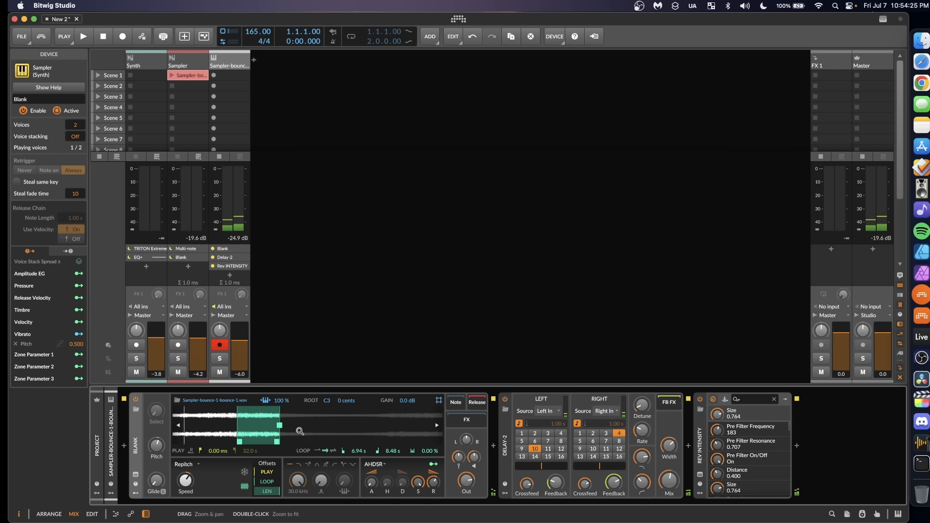
left_click_drag(430, 451, 430, 444)
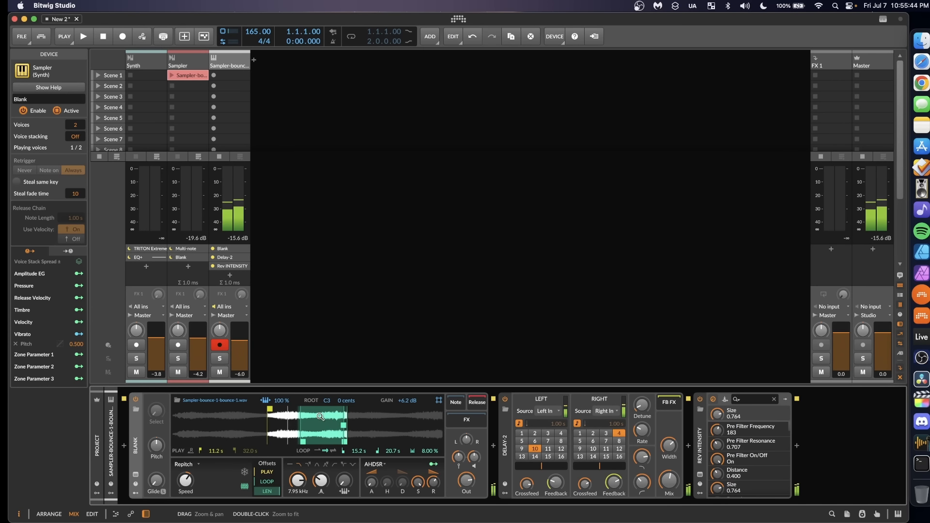
Step: Insert an EQ+ between the Sampler and Delay-2
left_click(493, 447)
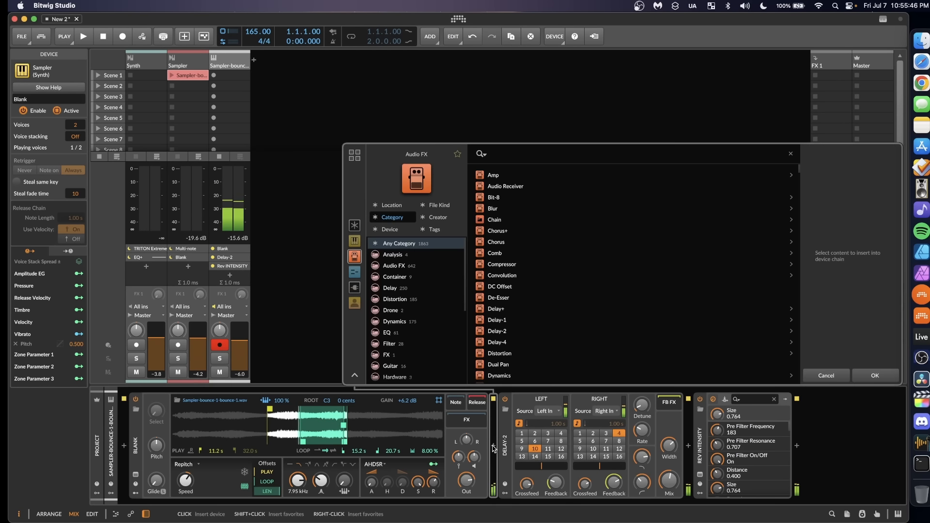
type("eq")
double_click(521, 178)
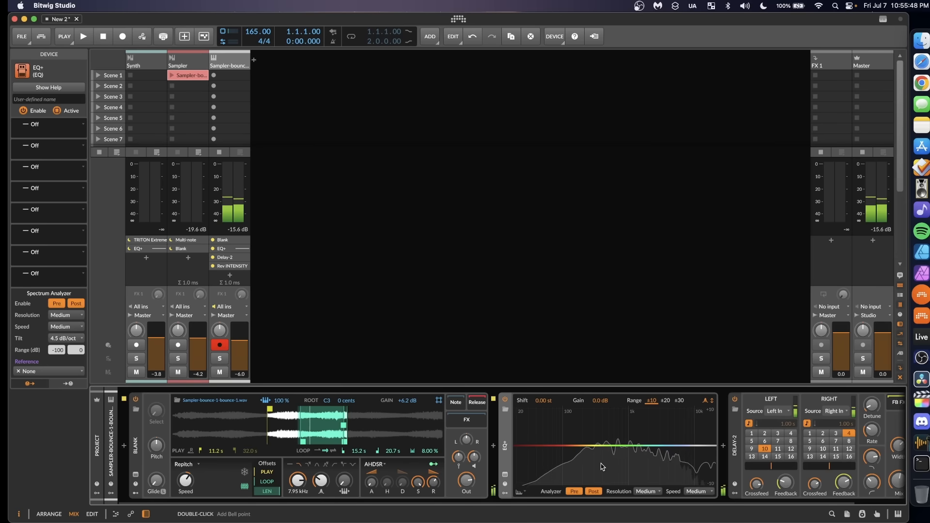
Step: Add a low-cut band at about 256 Hz to the EQ+ and collapse the device
double_click(571, 446)
right_click(571, 446)
left_click(613, 396)
left_click_drag(570, 446, 594, 446)
scroll(507, 444, "right", 3)
double_click(507, 443)
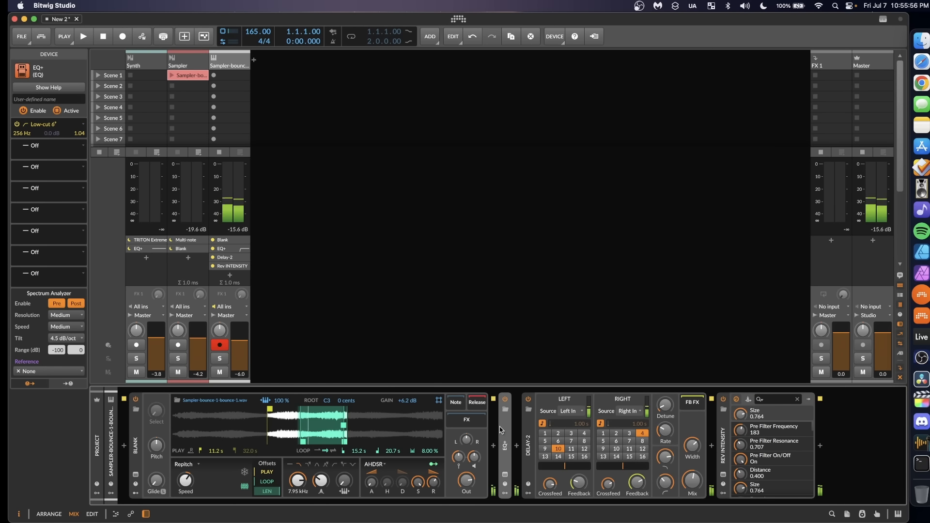
left_click_drag(692, 480, 692, 480)
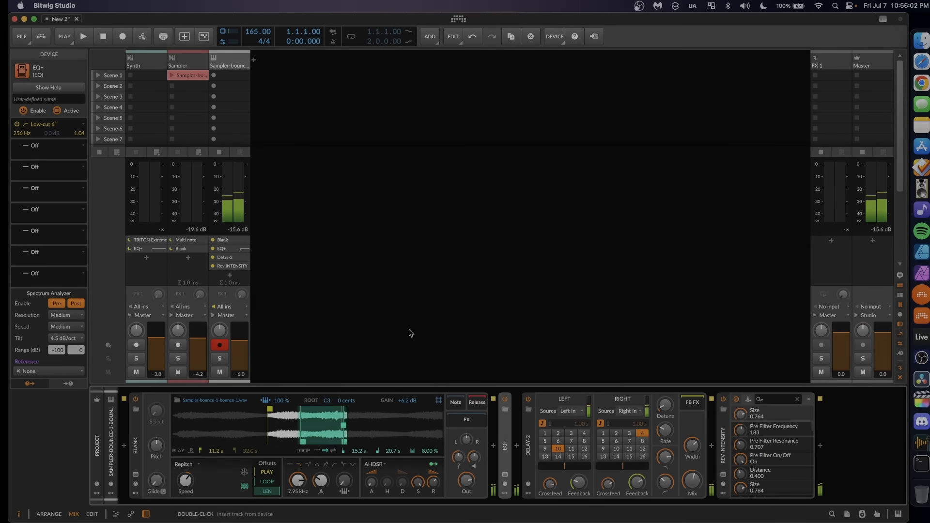
left_click(392, 312)
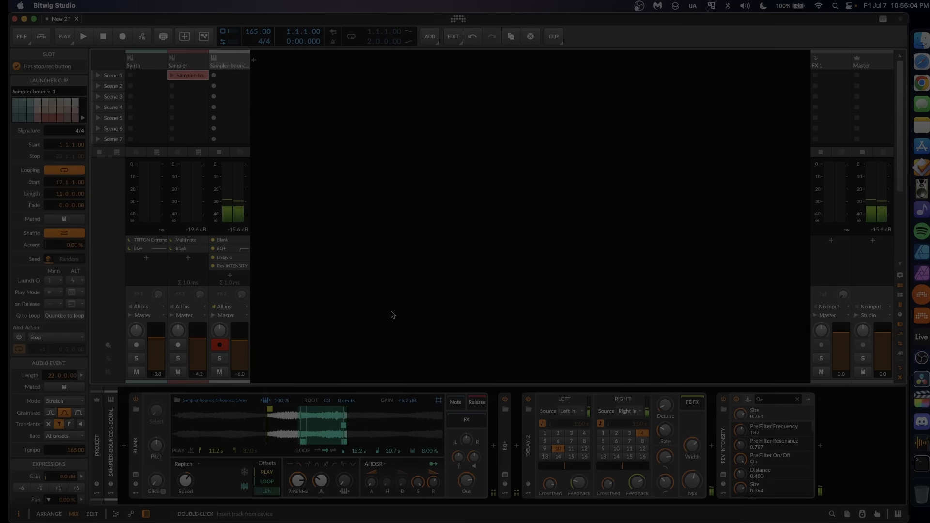